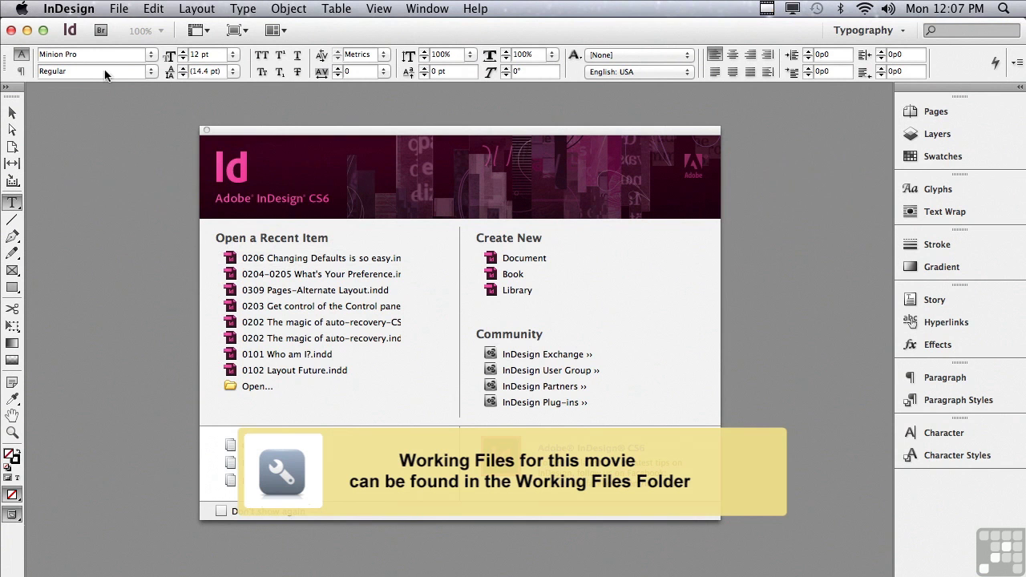
- From the Welcome screen, show the File menu's commands
click(122, 8)
- Open the sample document '0206 Changing Defaults is so easy.indd'
click(122, 44)
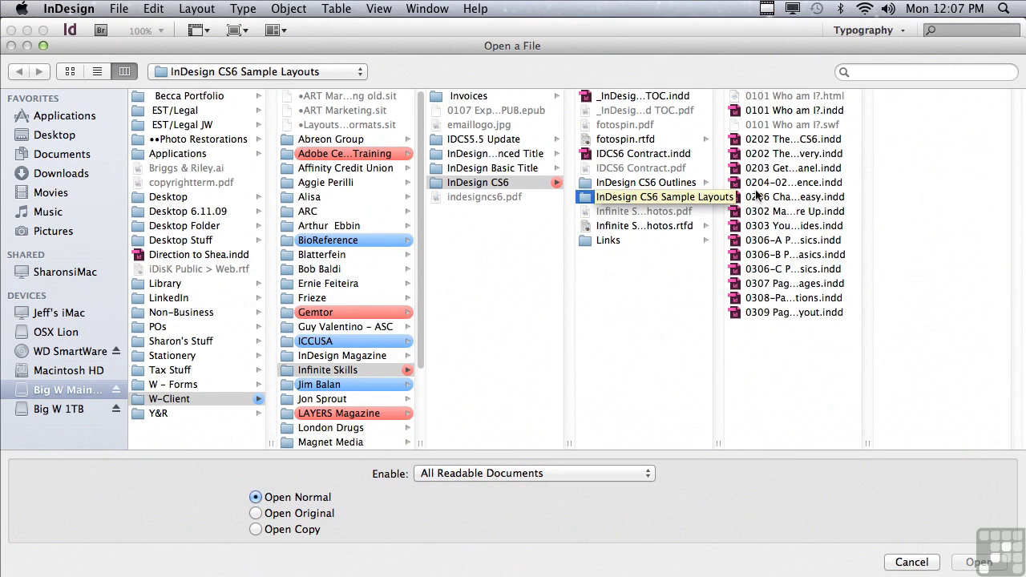
click(782, 198)
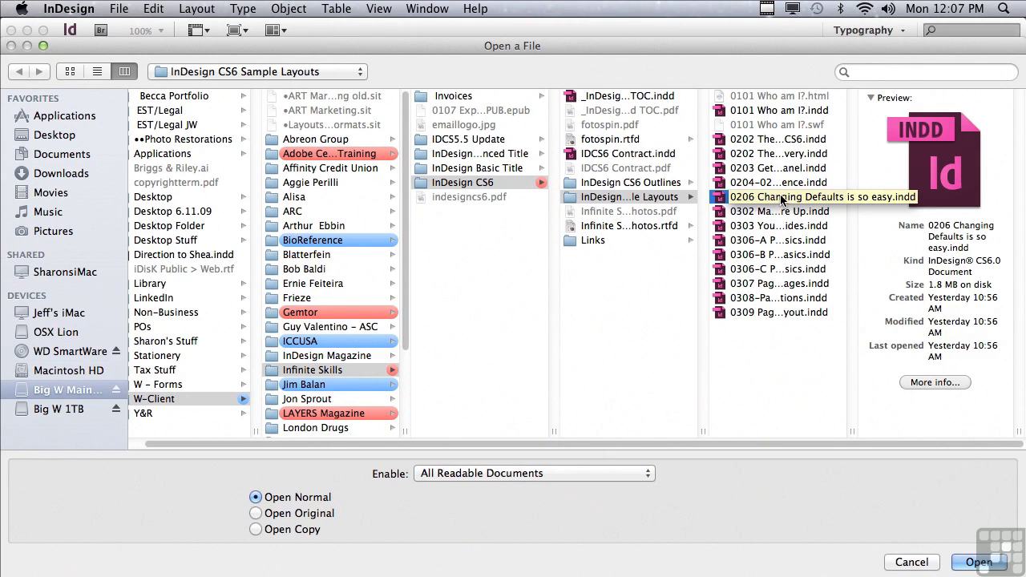
click(972, 563)
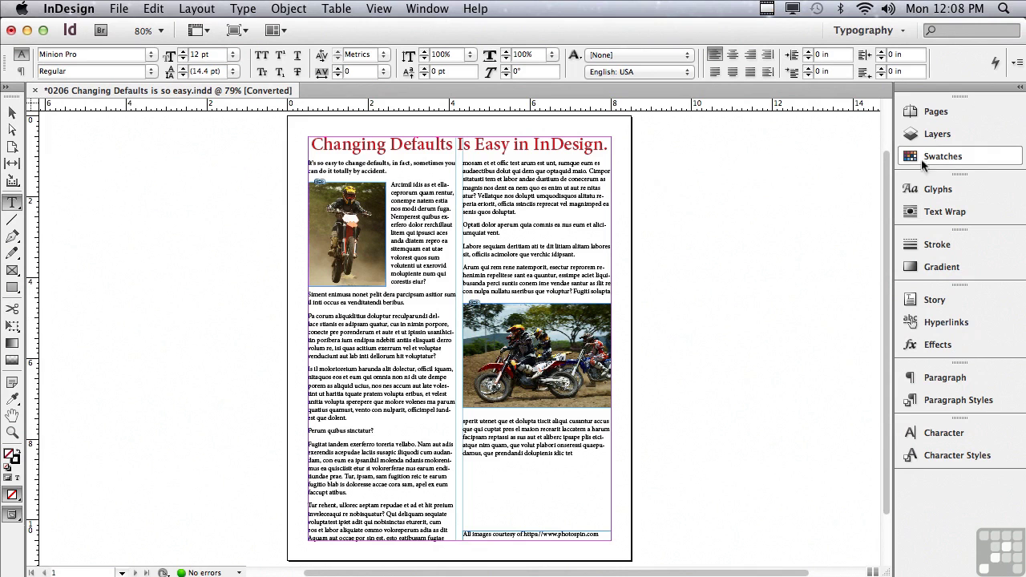
- Make cyan C=100 M=0 Y=0 K=0 the default fill and draw a cyan rectangle on the pasteboard
click(947, 158)
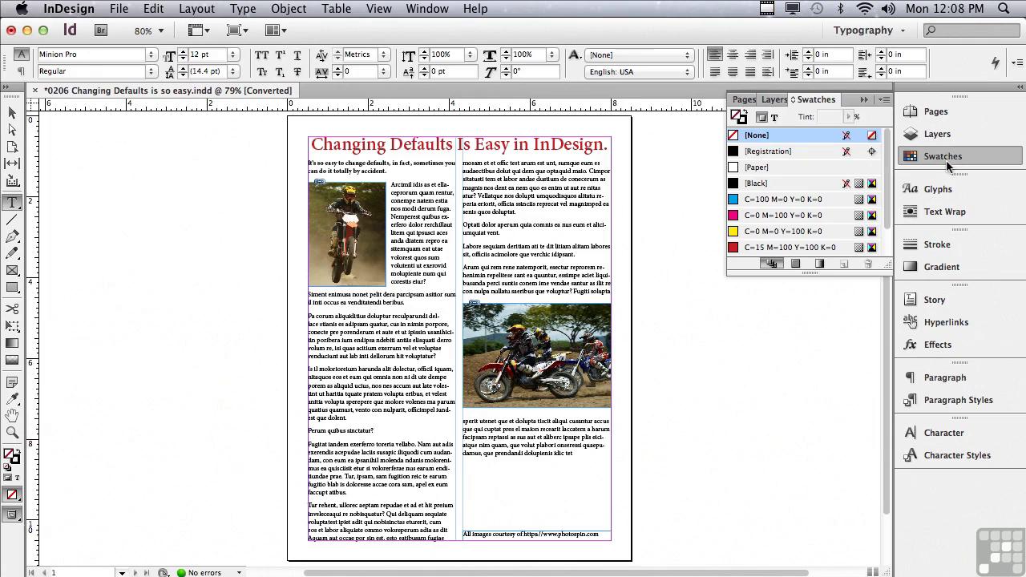
click(732, 200)
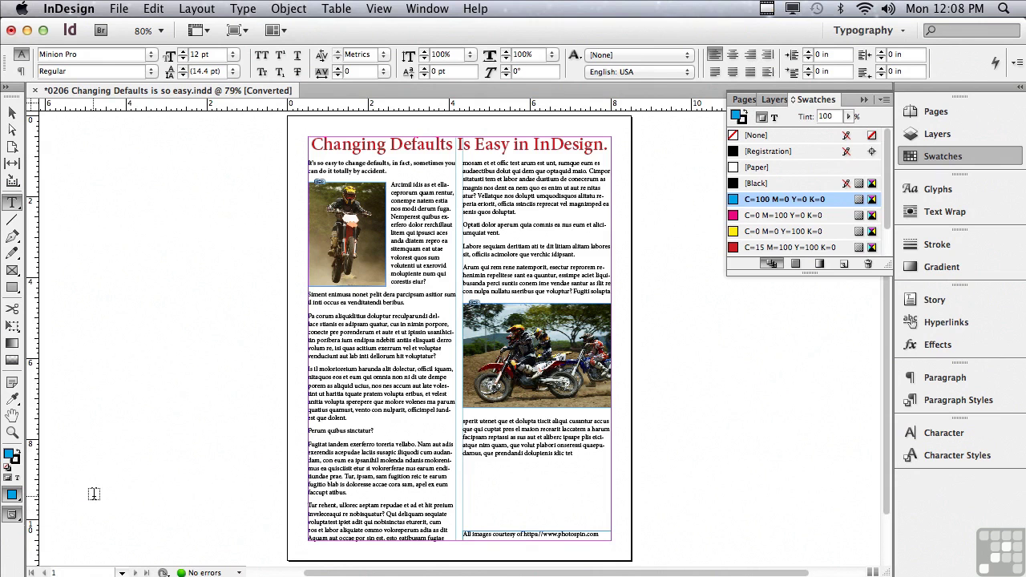
click(16, 292)
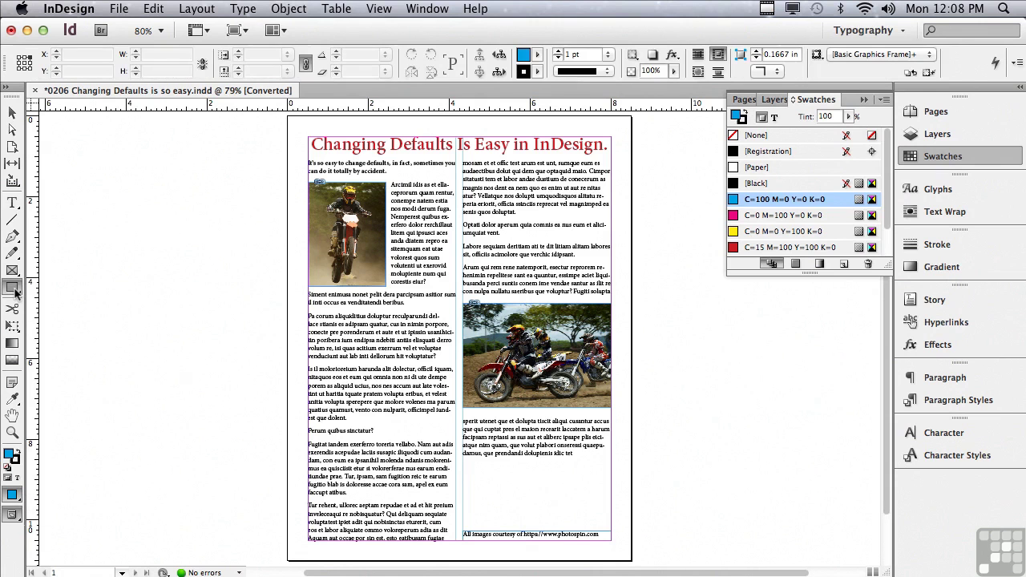
drag(106, 248, 209, 341)
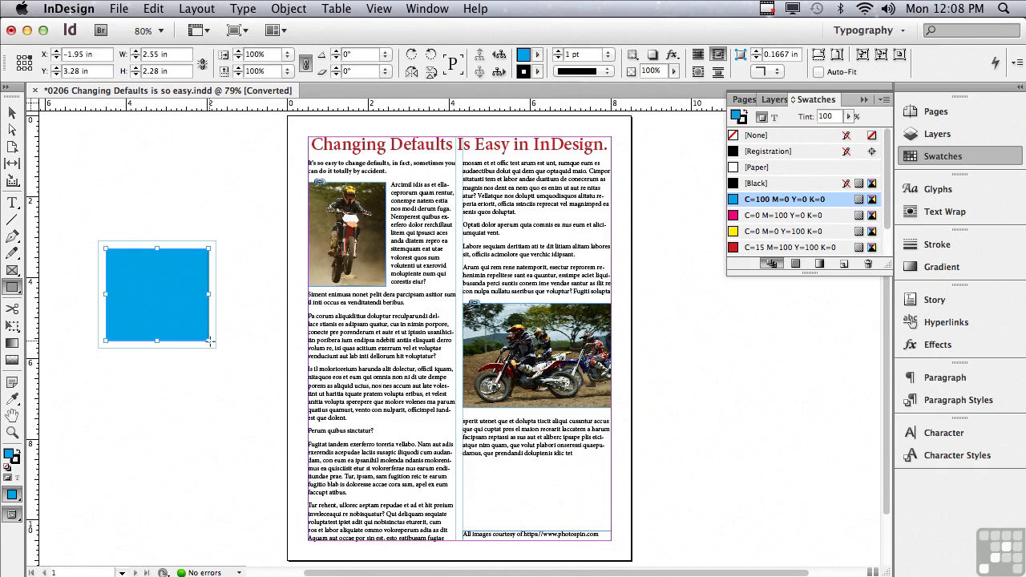
click(12, 113)
click(102, 171)
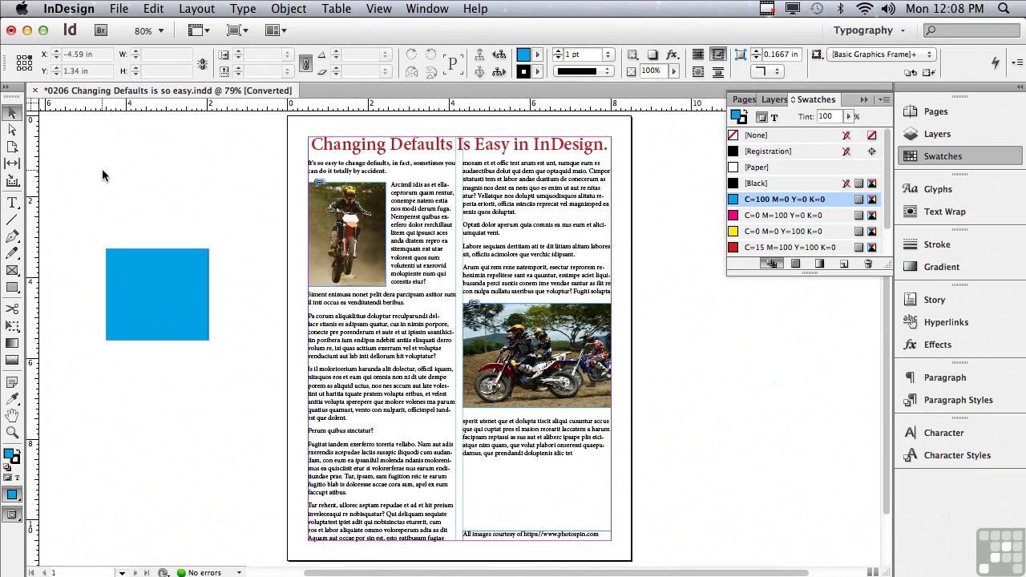
- Reset the default fill to [None] and draw an unfilled rectangle below the cyan one
click(736, 136)
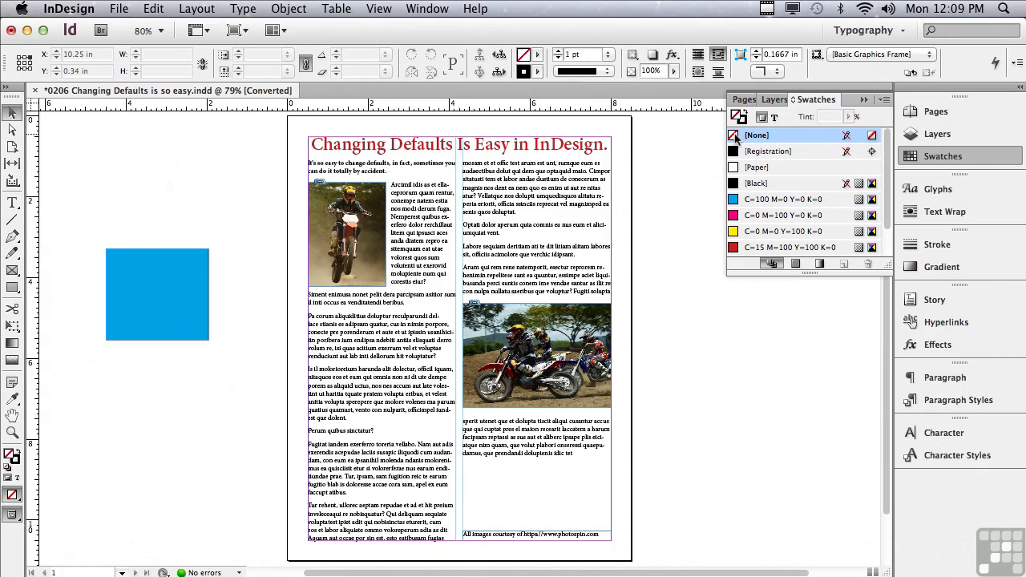
click(12, 288)
drag(102, 353, 210, 455)
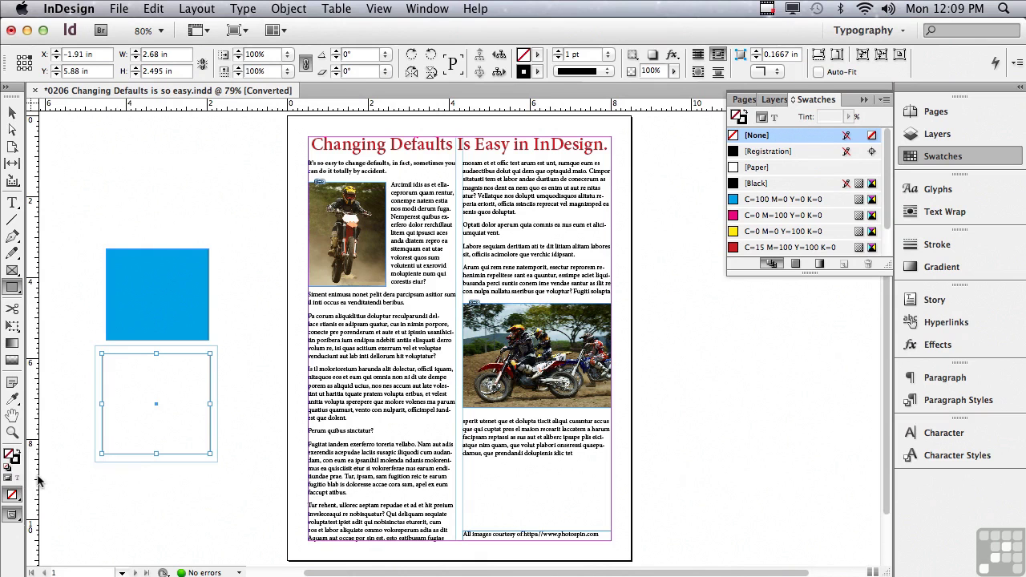
- Draw a placeholder graphics frame over the left column, showing the default text wrap around it
click(14, 270)
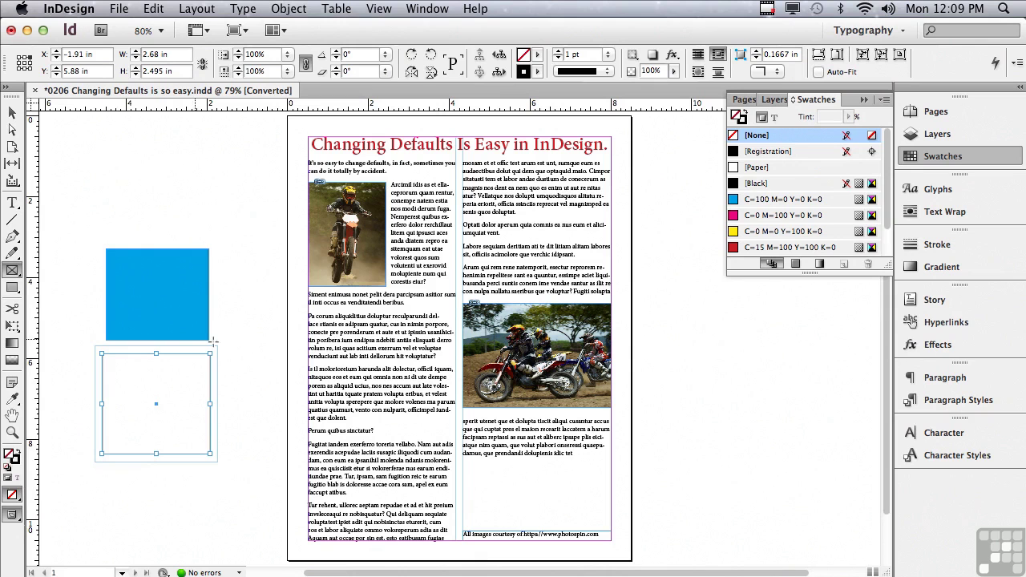
drag(267, 341, 377, 426)
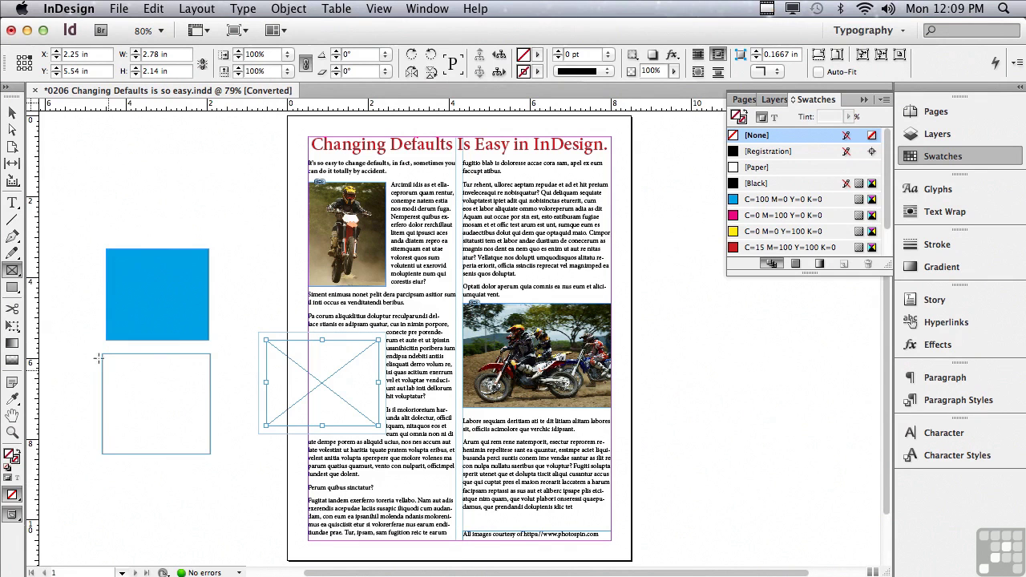
click(12, 113)
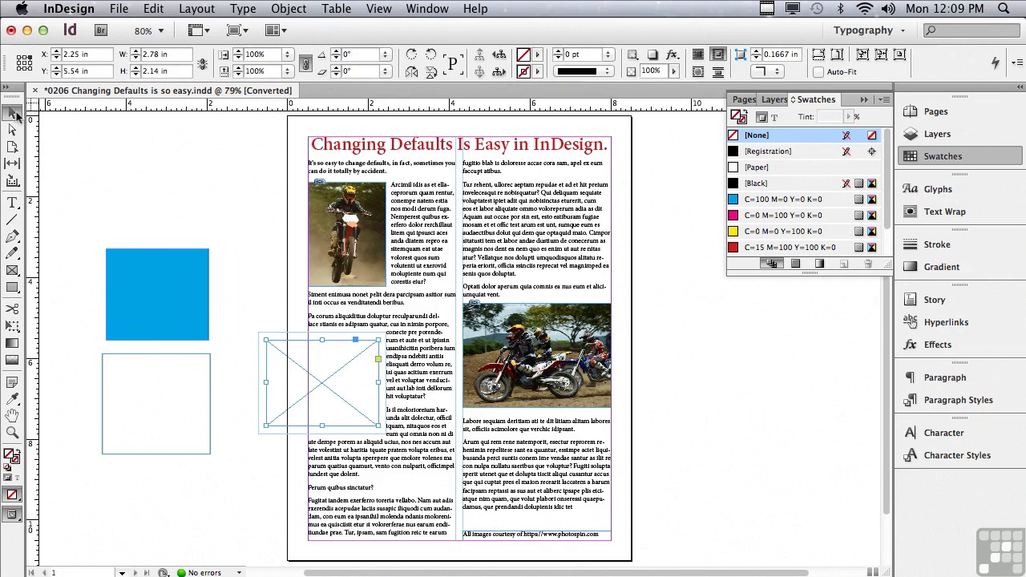
click(173, 181)
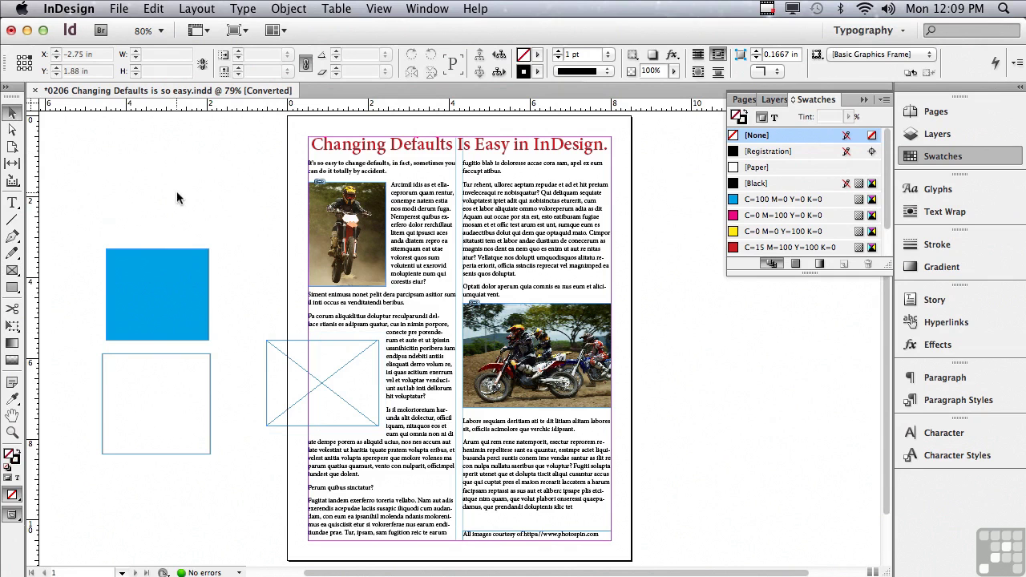
click(955, 213)
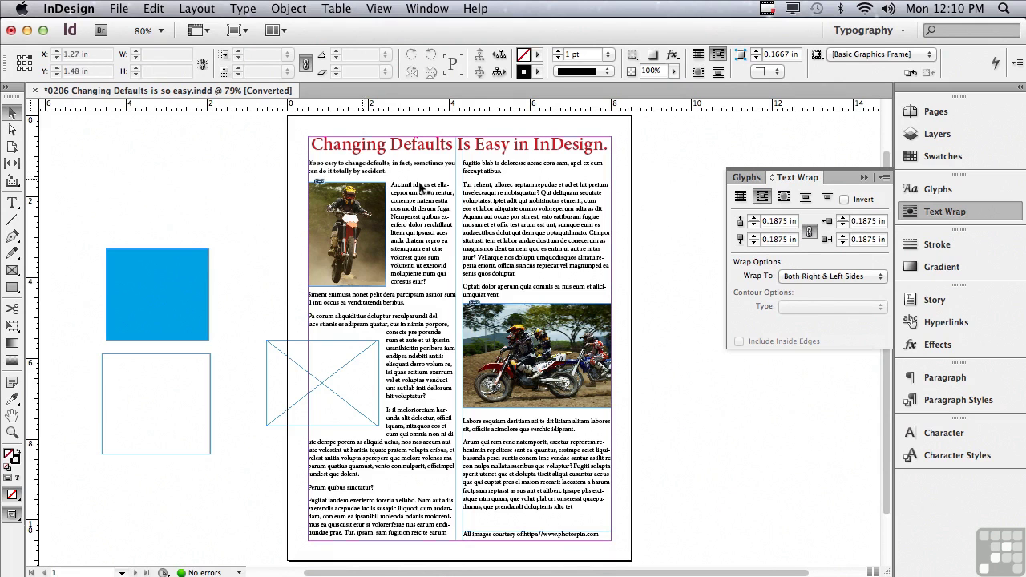
- Make No Text Wrap the default, draw a frame over the right column, and close the document
click(739, 197)
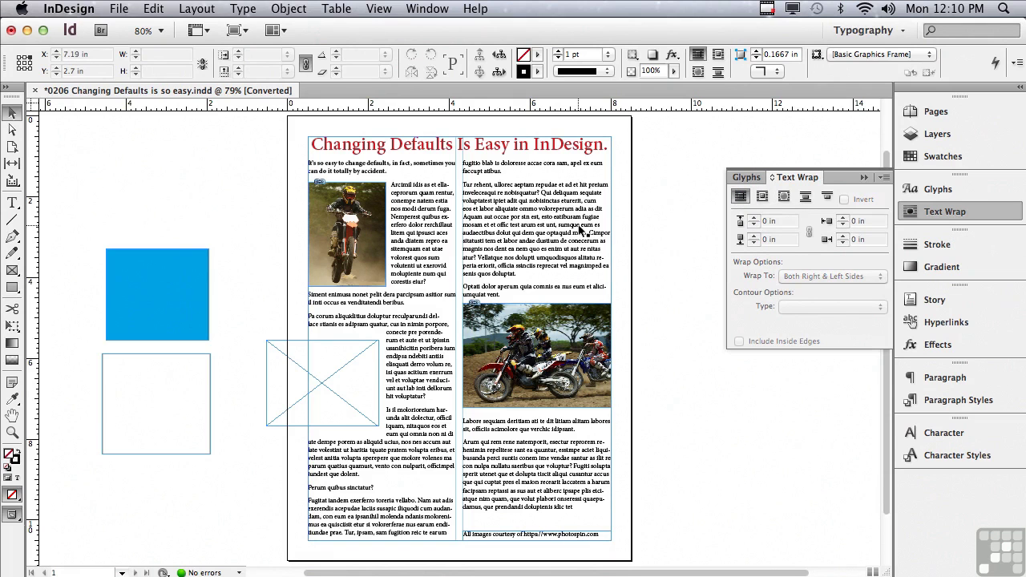
click(12, 270)
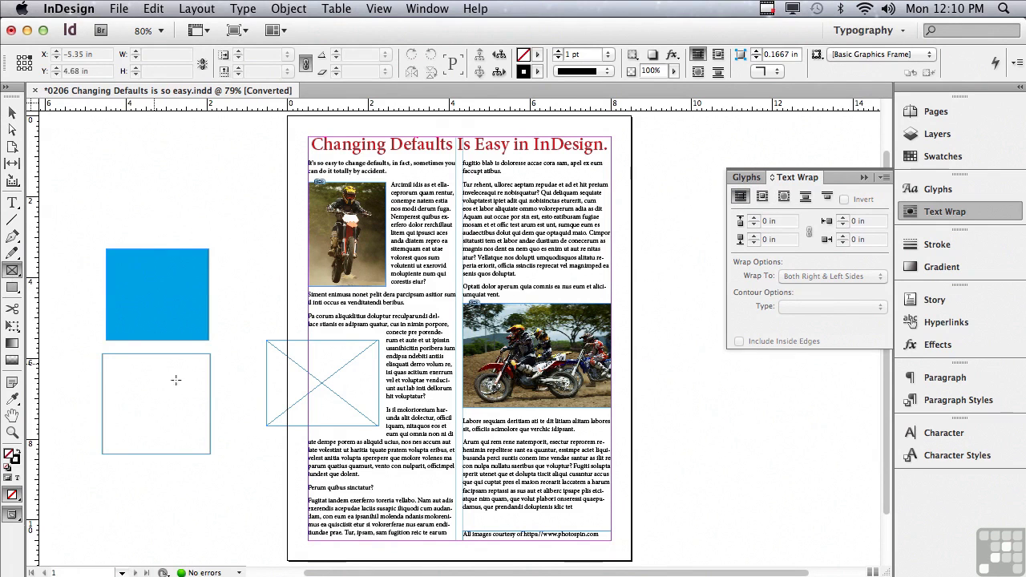
drag(662, 184, 535, 277)
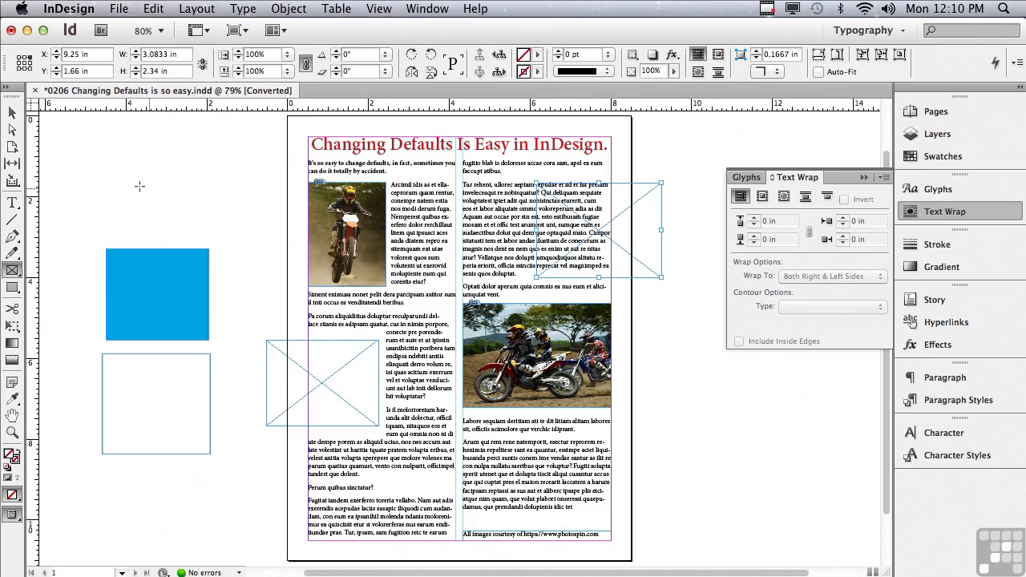
click(35, 90)
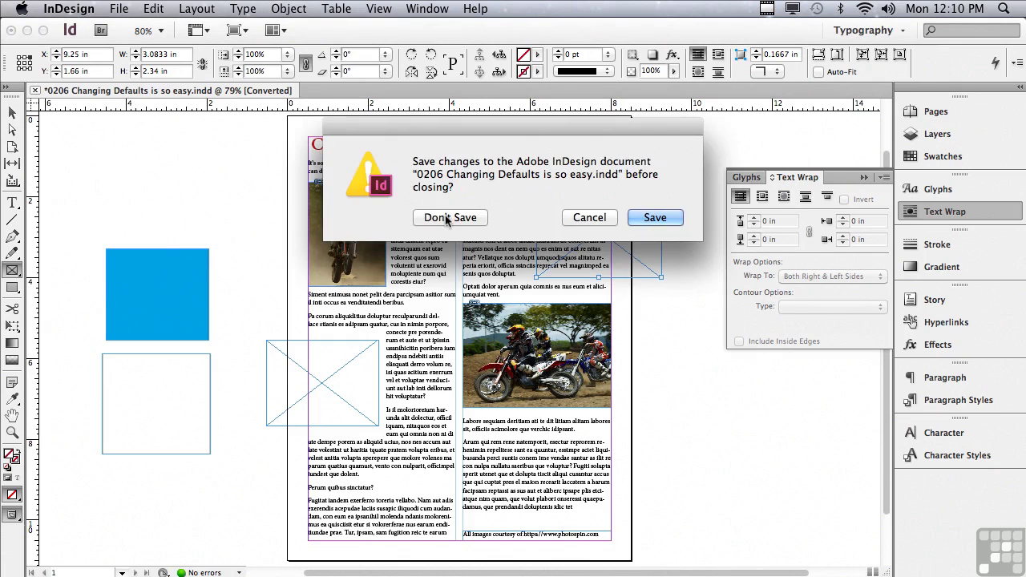
- Close the document without saving changes
click(447, 218)
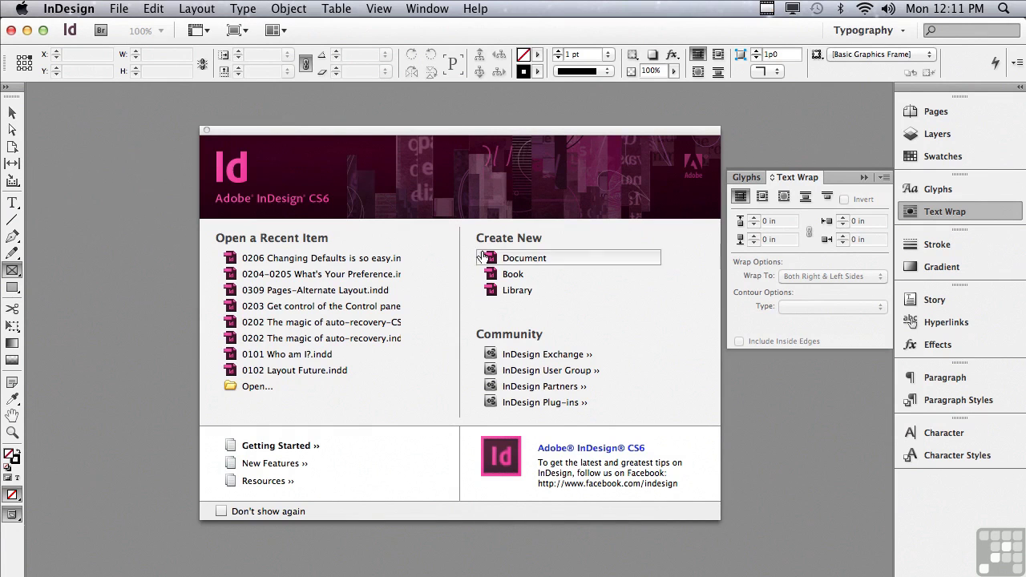
- Turn off hyphenation in the [Basic Paragraph] style options
click(953, 403)
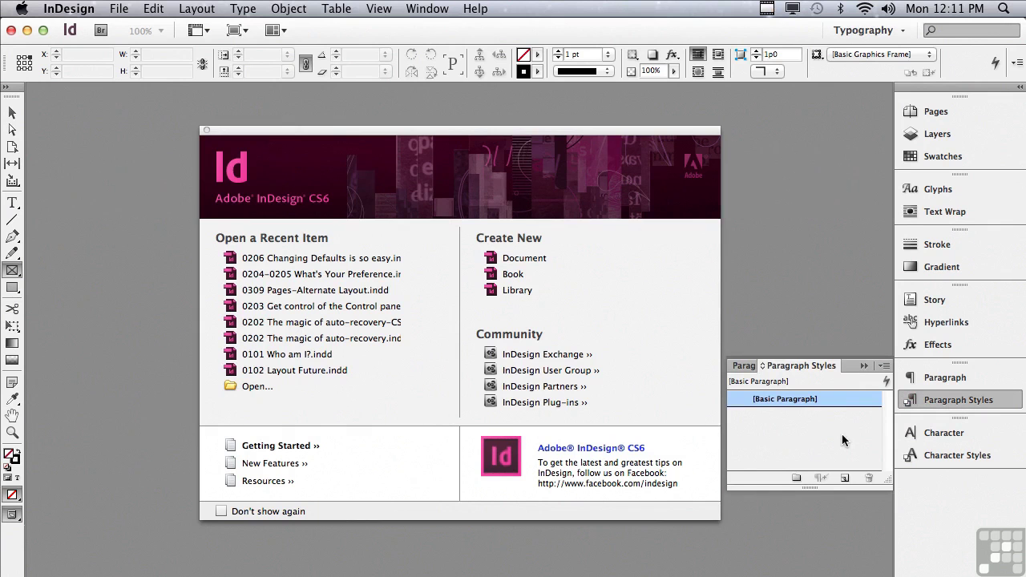
double_click(783, 402)
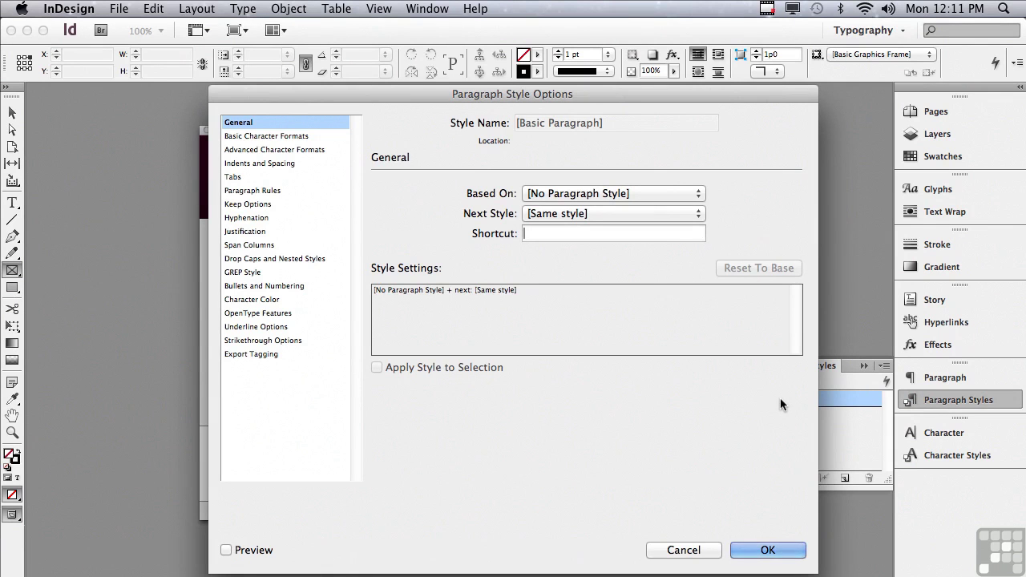
click(232, 136)
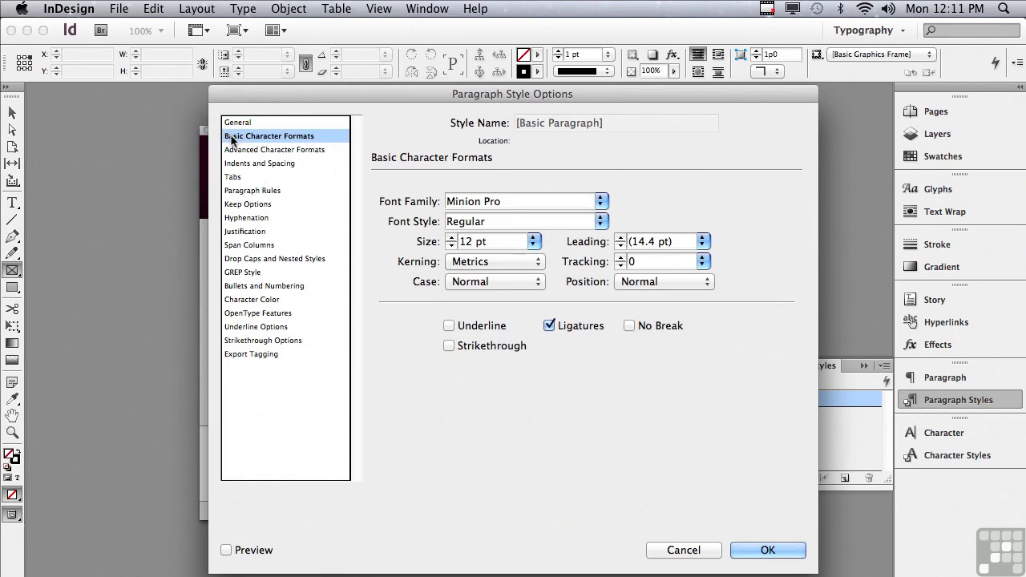
click(243, 220)
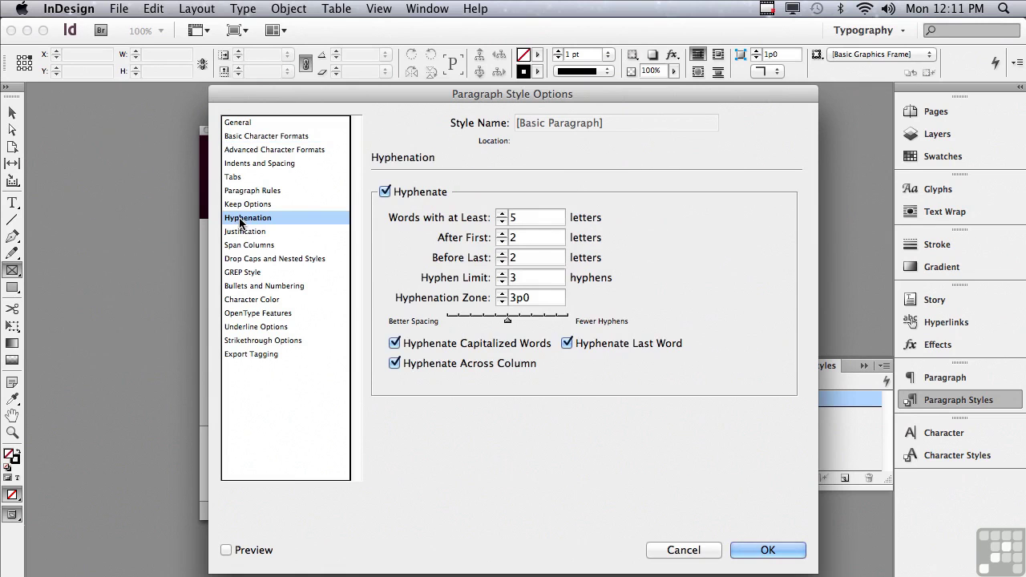
click(385, 191)
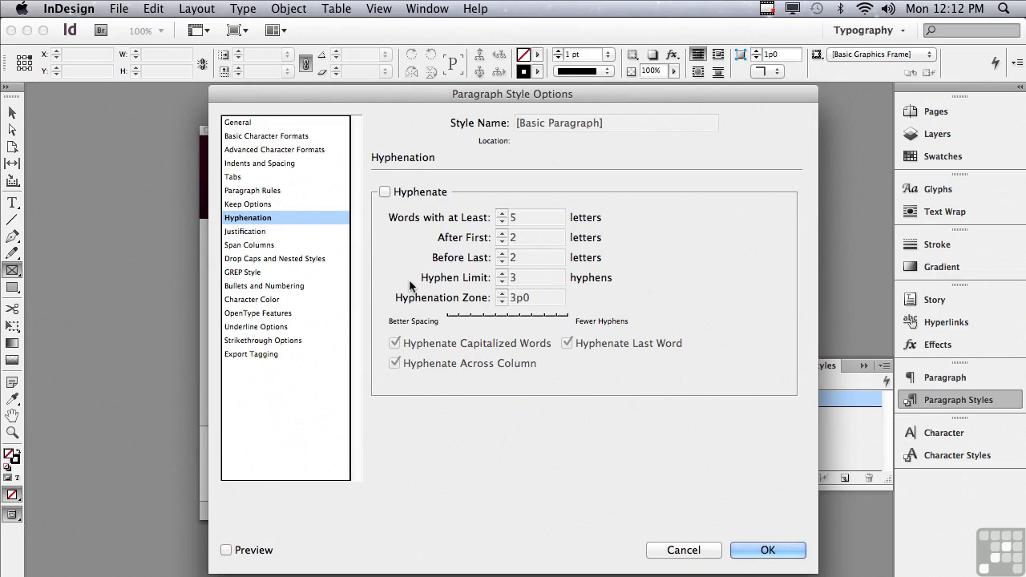
- Set the [Basic Paragraph] font family to Adobe Garamond Pro and confirm the style changes
click(269, 137)
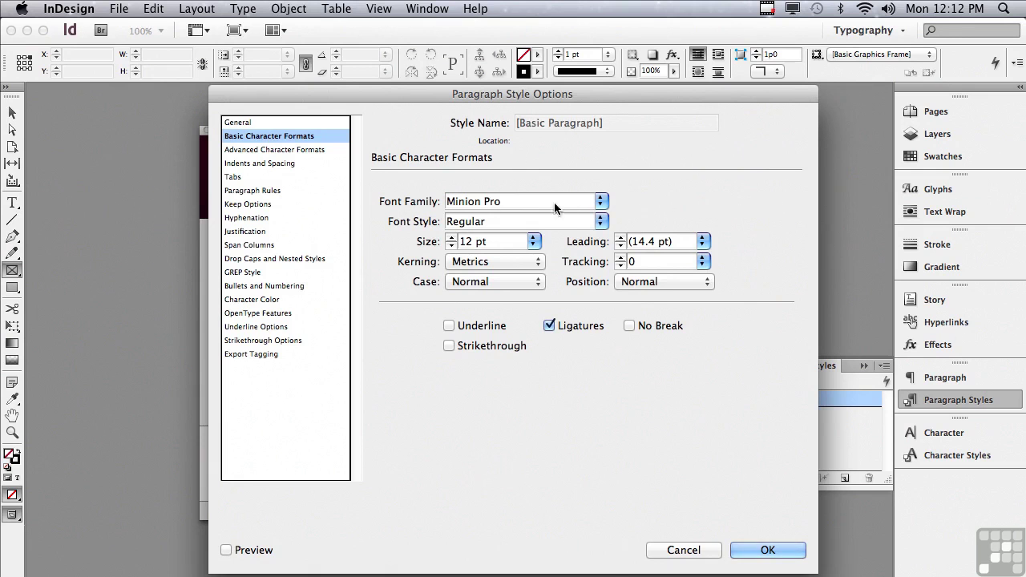
click(602, 206)
scroll(543, 150, up, 10)
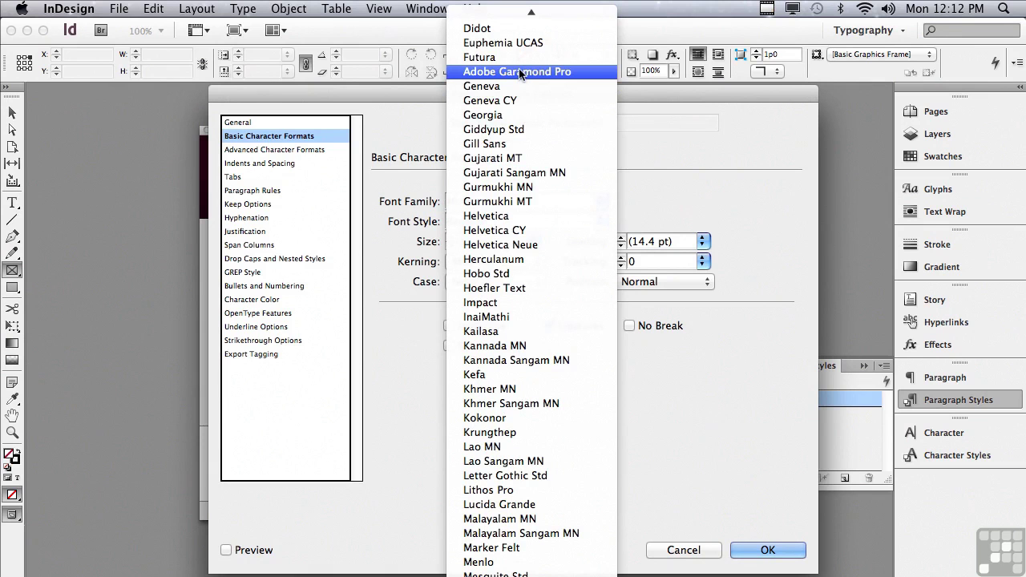
click(517, 71)
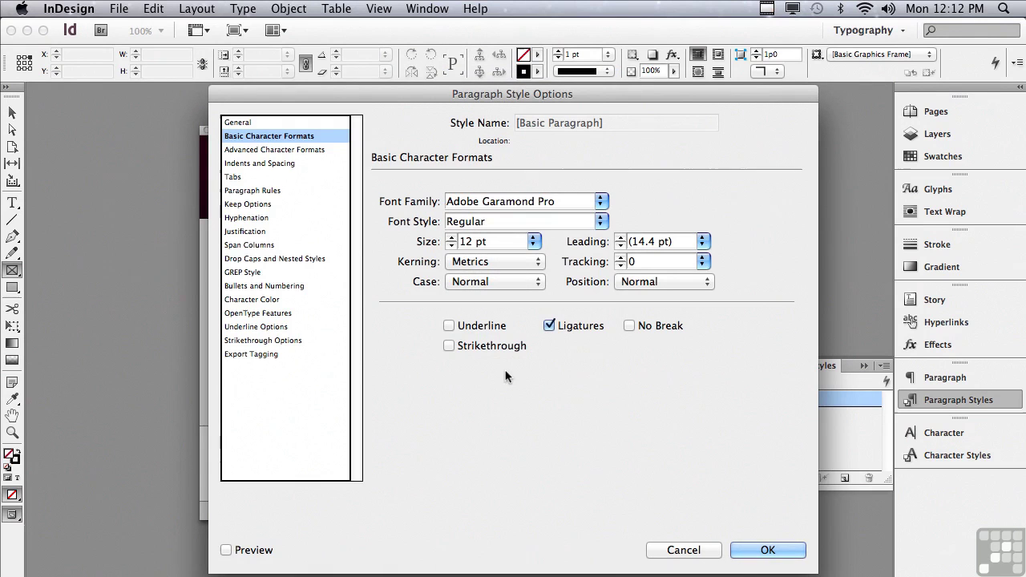
click(739, 550)
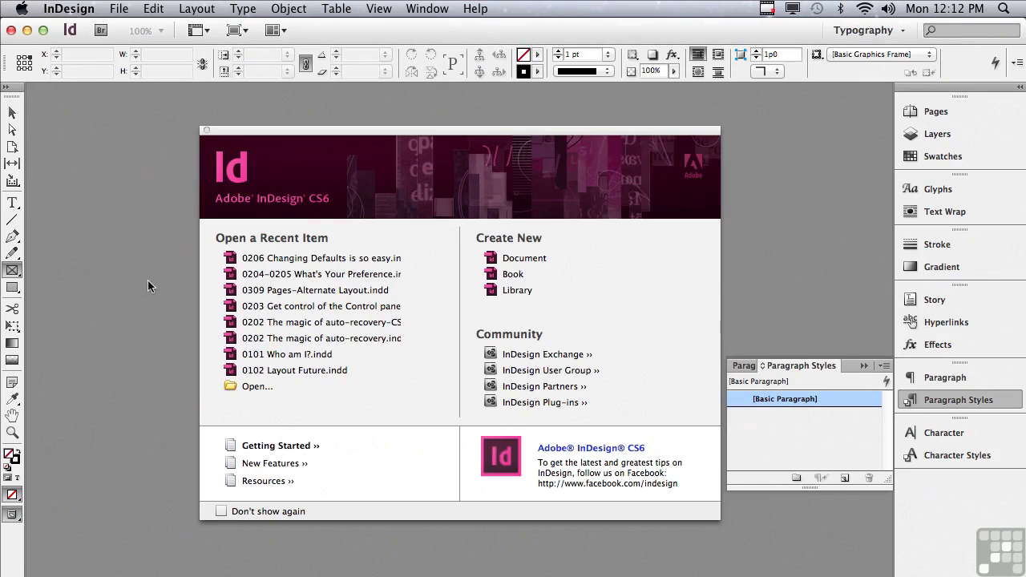
- Create a new Letter document with a primary text frame and Facing Pages turned off
click(116, 8)
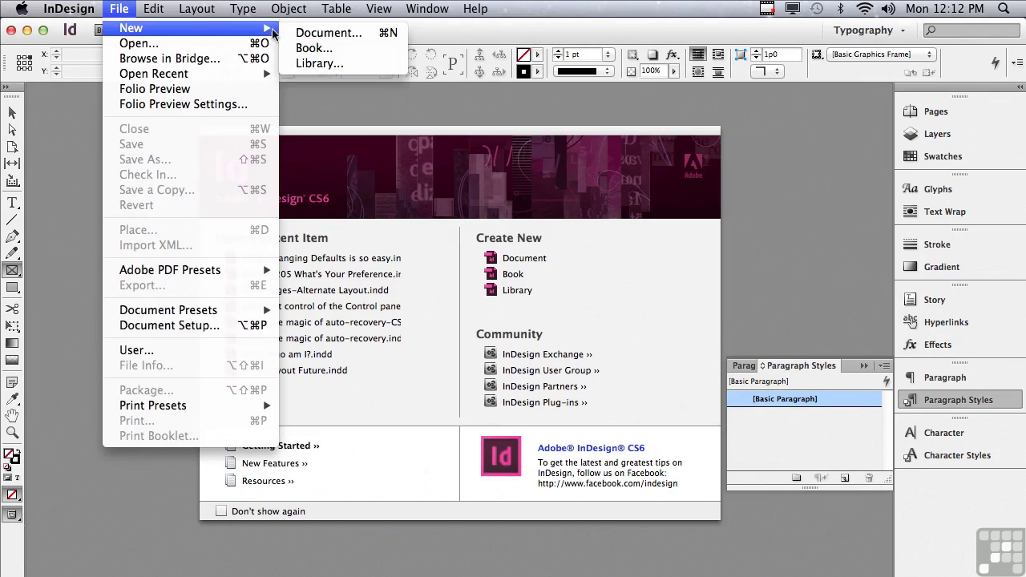
click(289, 32)
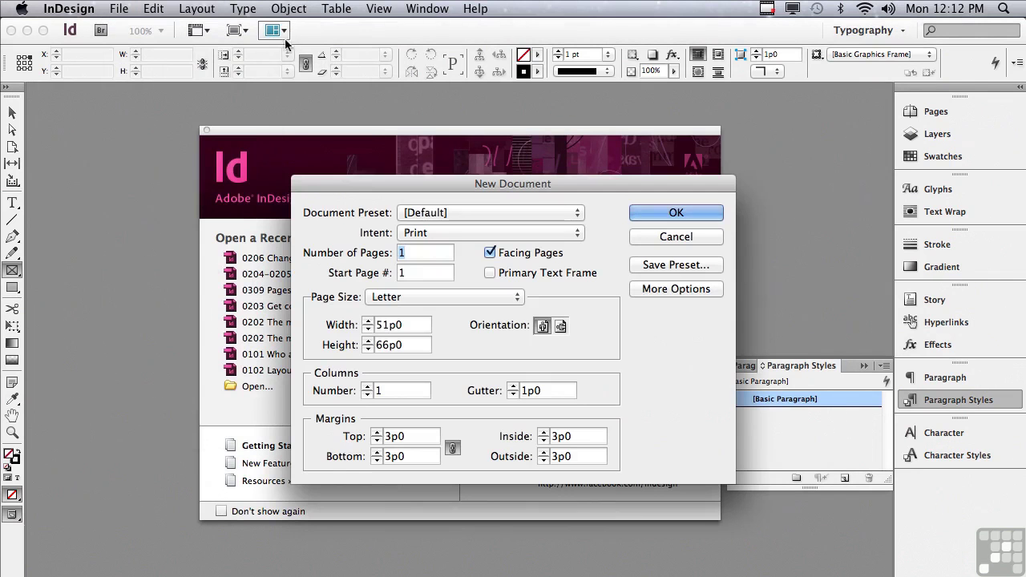
click(491, 273)
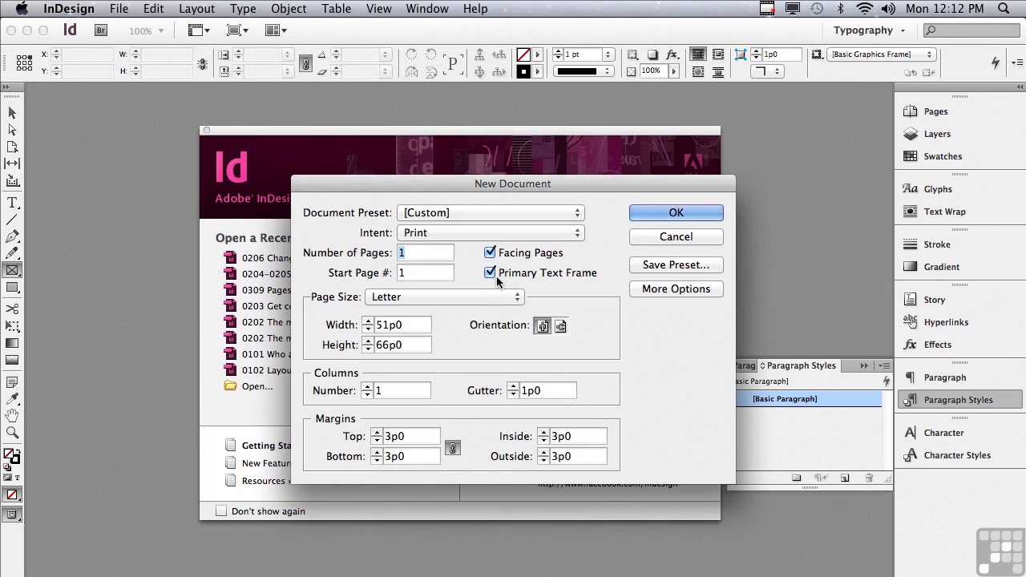
click(492, 253)
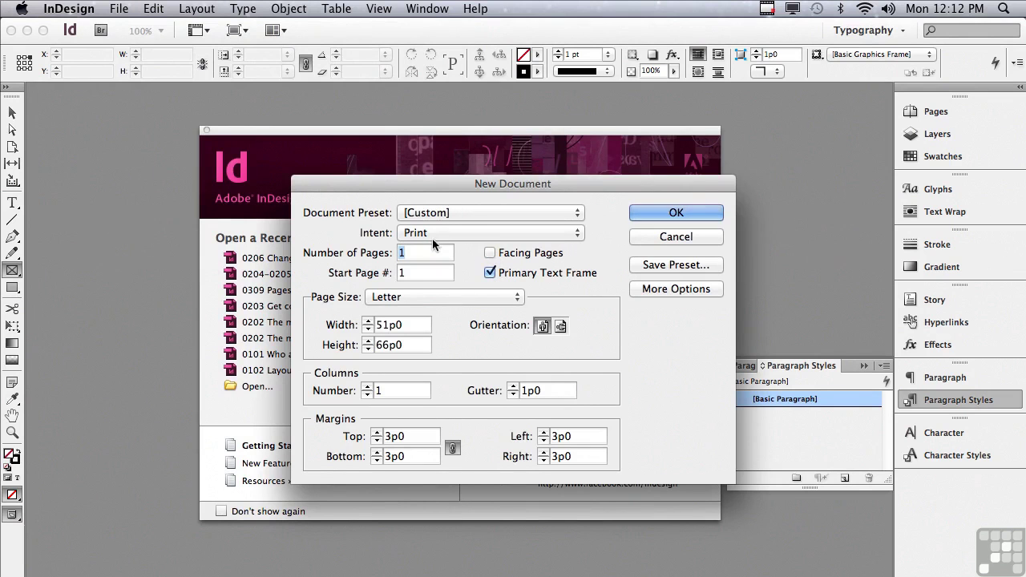
click(639, 213)
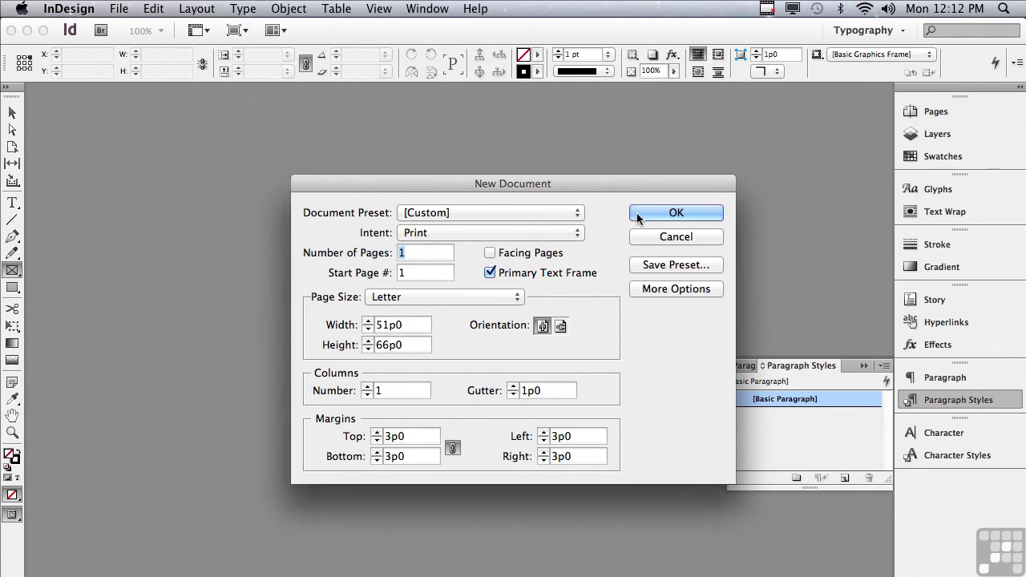
click(12, 203)
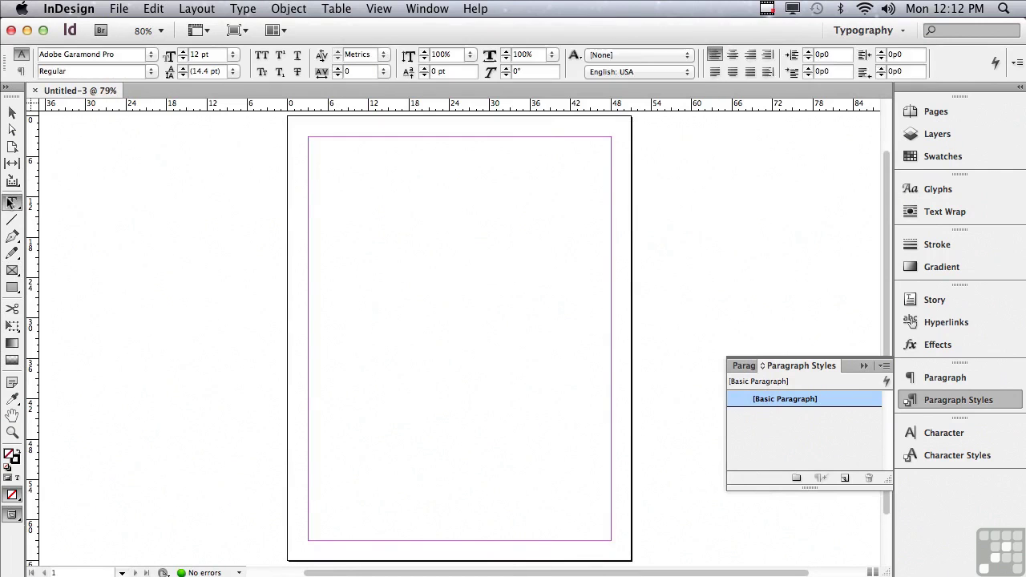
- Fill the page's text frame with placeholder text and select a block to see Adobe Garamond Pro 12 pt
click(378, 185)
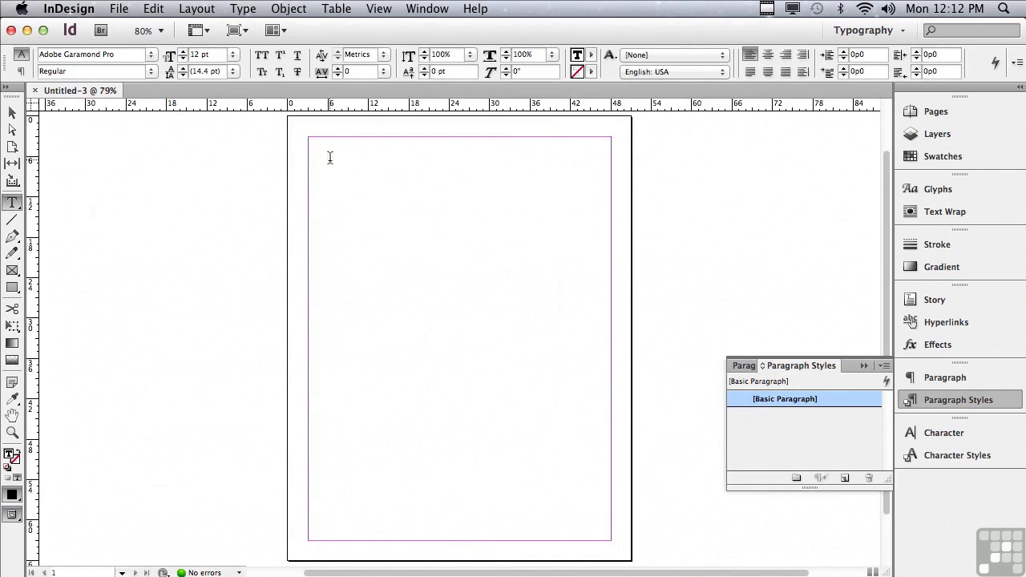
click(241, 9)
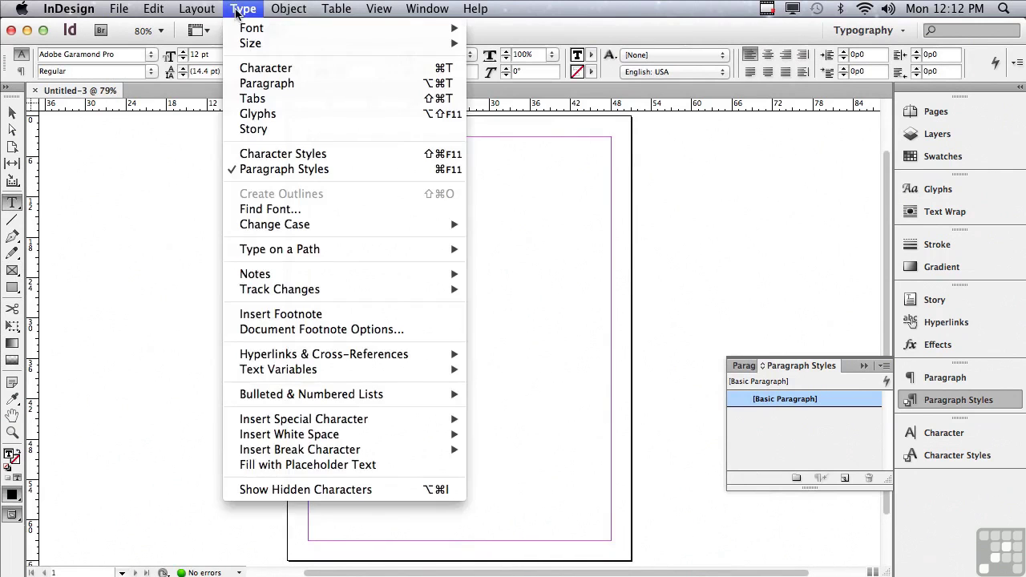
click(285, 467)
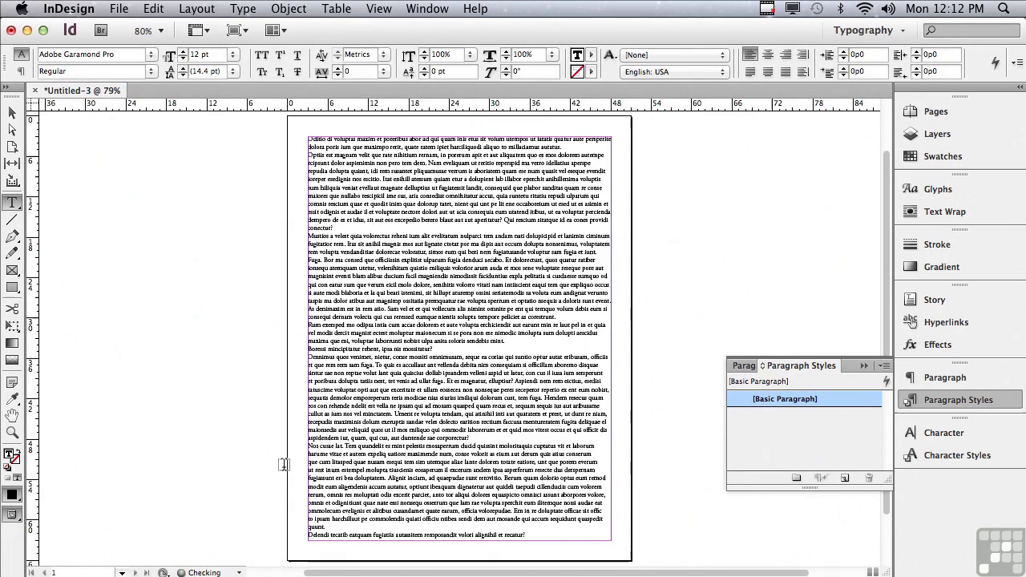
drag(391, 485, 357, 212)
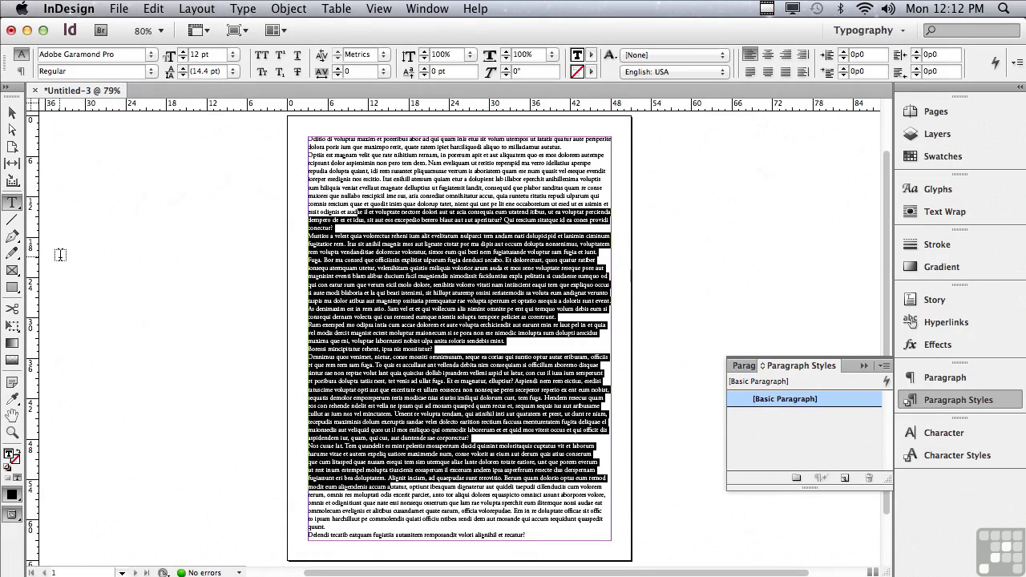